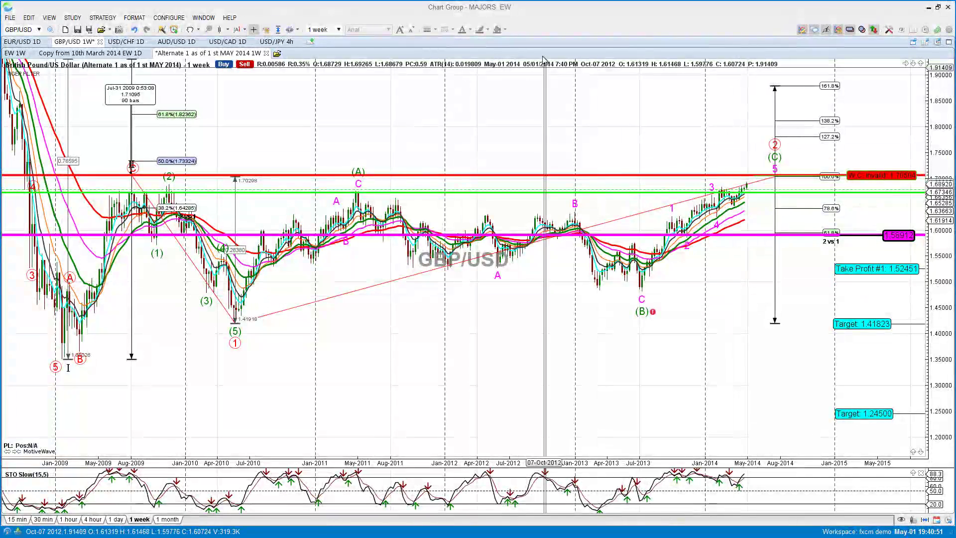
Examine the GBP/USD daily analysis copied from 10th March 2014, including its entry, stop and invalidation levels and projected wave iii.
click(103, 54)
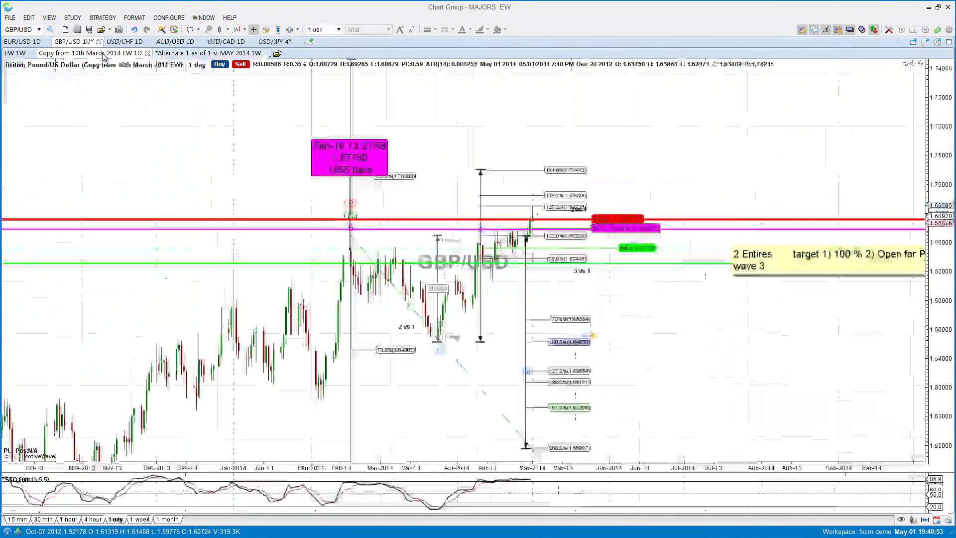
drag(183, 112, 216, 97)
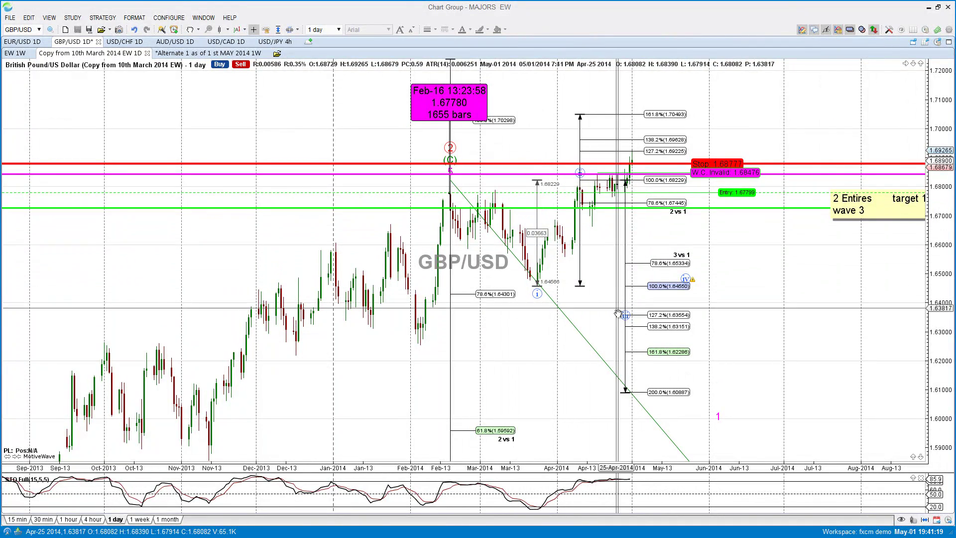
mouse_move(628, 320)
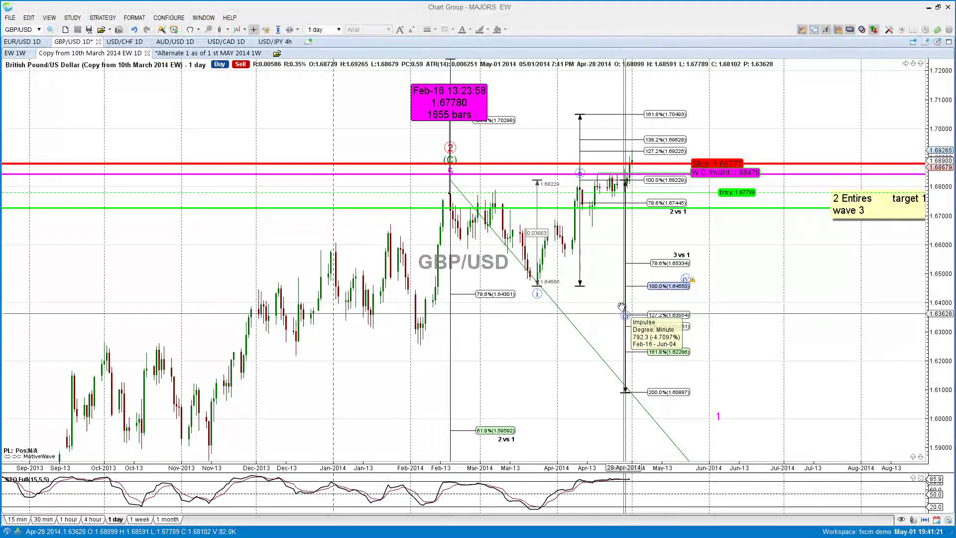
mouse_move(527, 196)
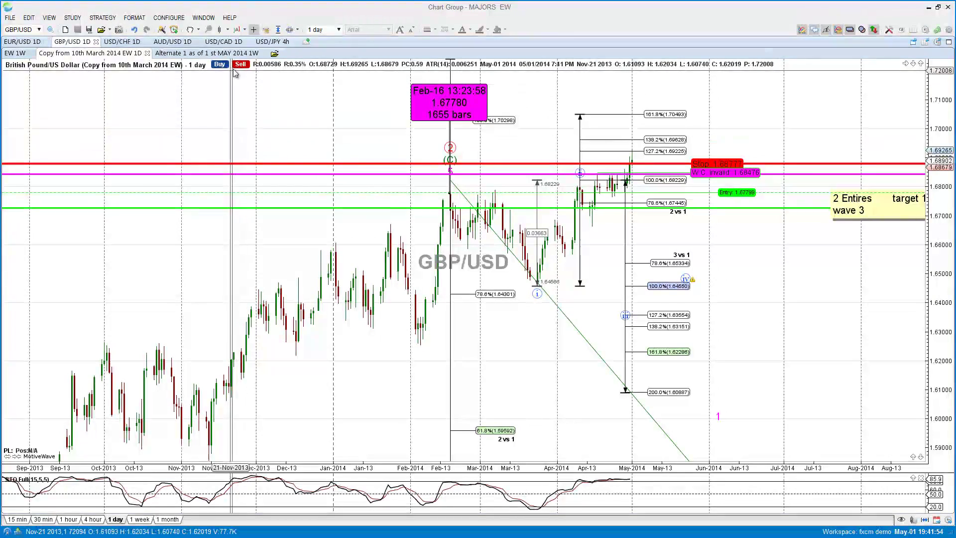
Show the weekly Alternate 1 as of 1st MAY 2014 analysis and examine its wave count through the 2007–2009 decline.
click(223, 54)
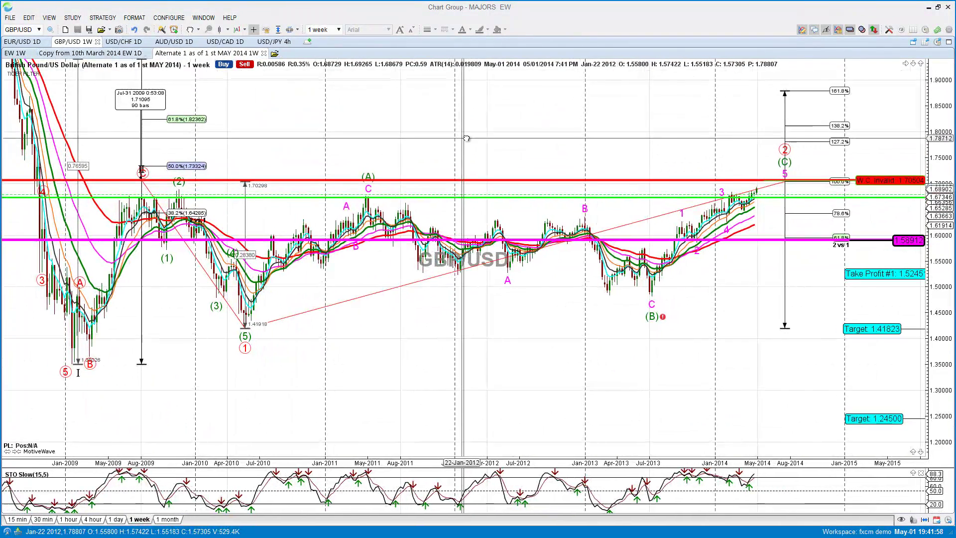
drag(459, 142, 413, 237)
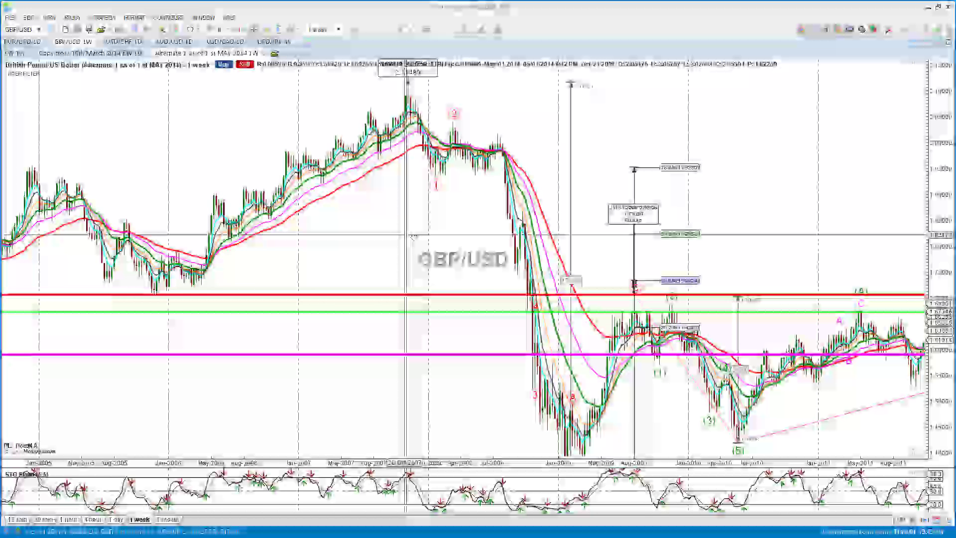
drag(413, 237, 348, 137)
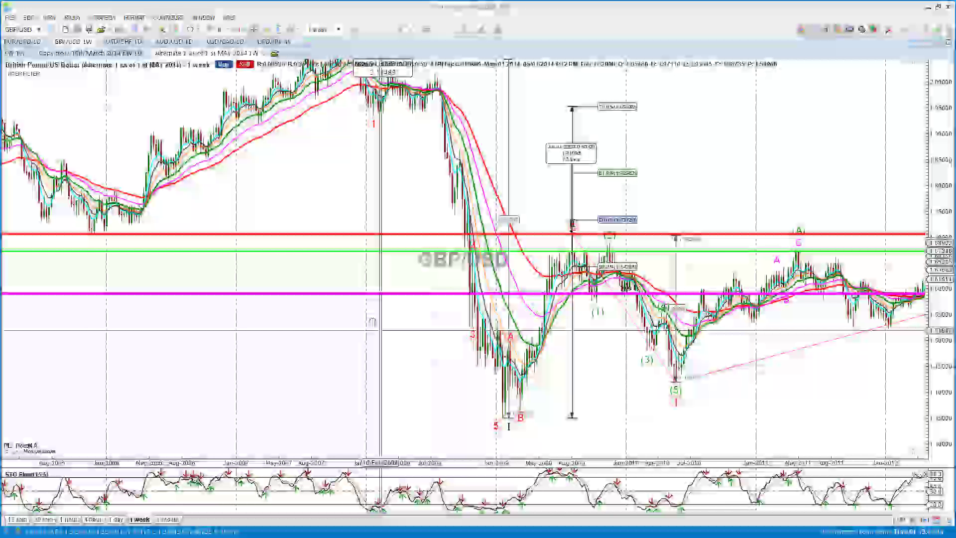
drag(372, 321, 349, 300)
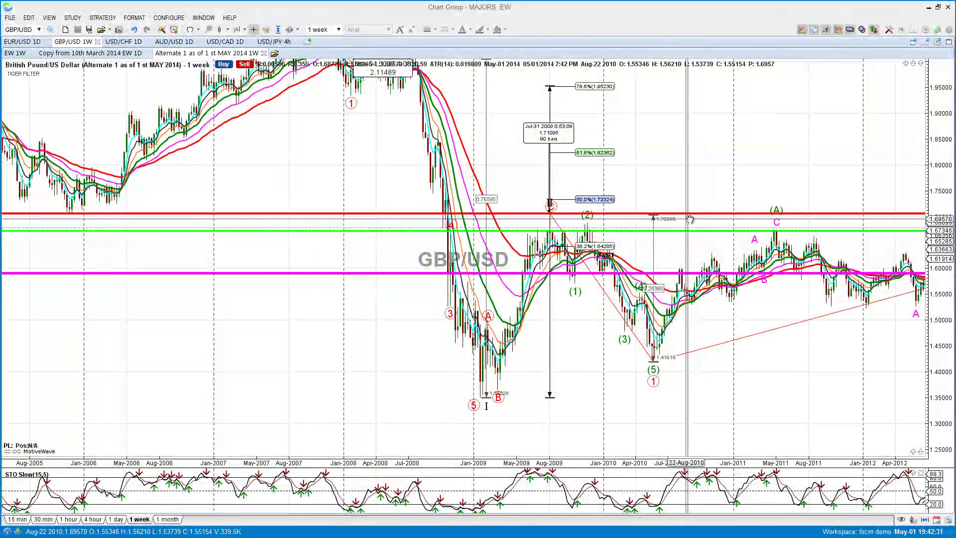
Review the weekly count from the 2009 circled wave C high, through the 2010 wave 1 low, to the projected 2014 wave 2.
drag(672, 239, 490, 395)
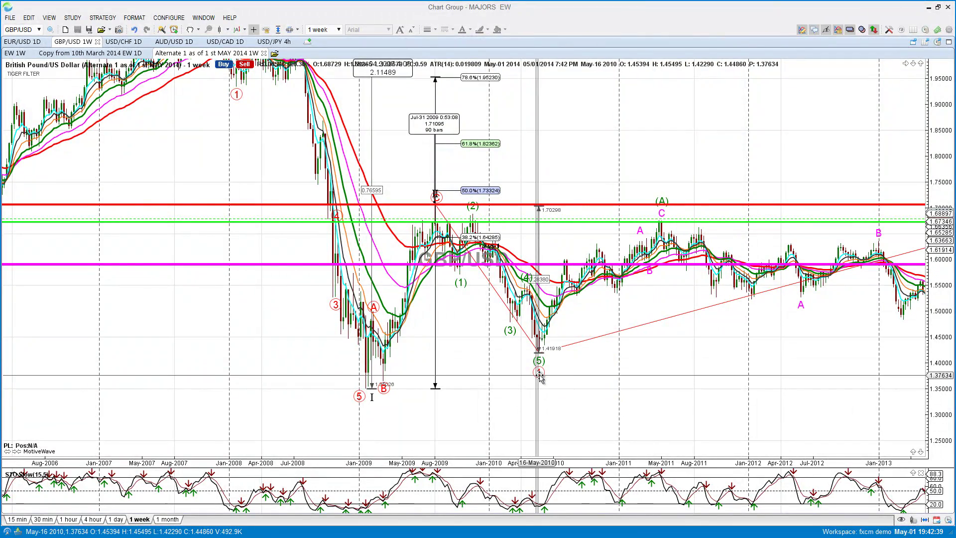
drag(594, 375, 463, 393)
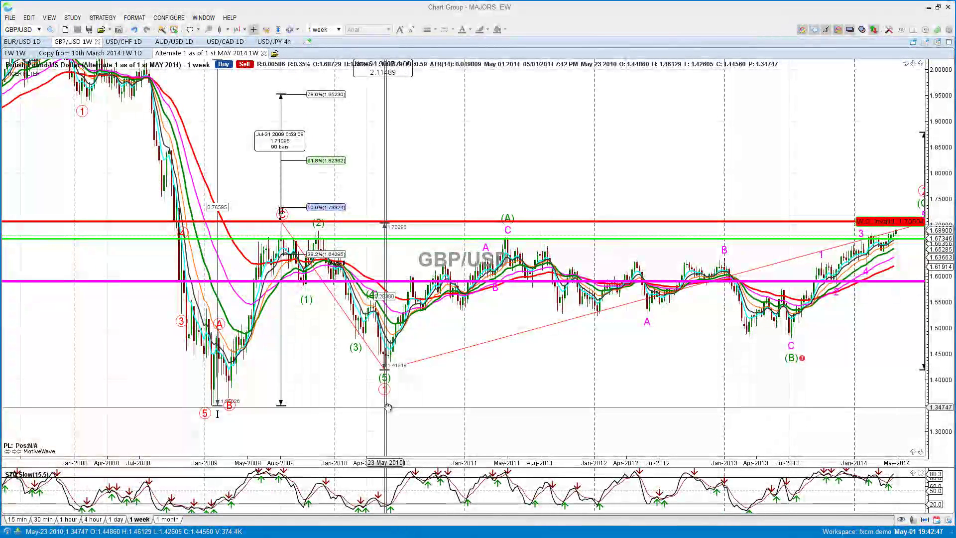
drag(578, 382, 461, 387)
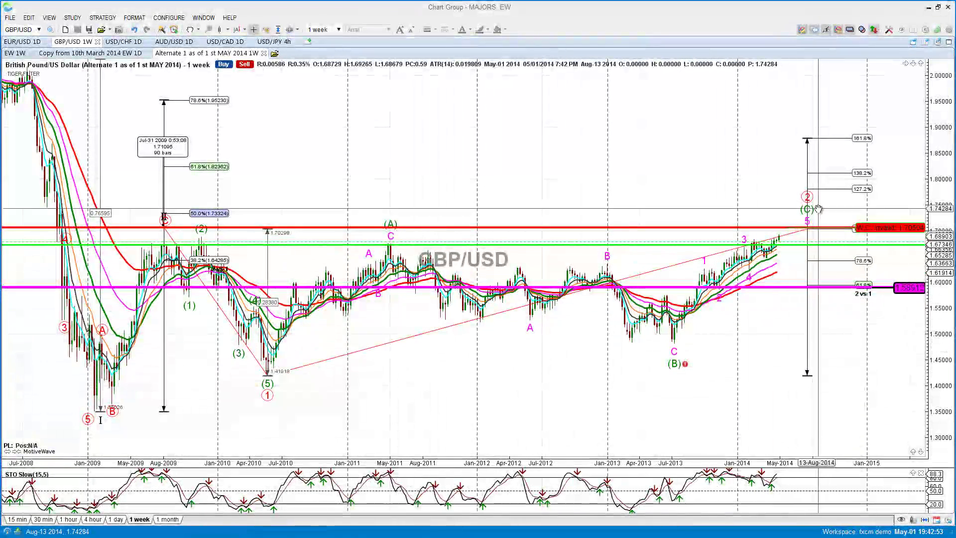
drag(776, 360, 736, 370)
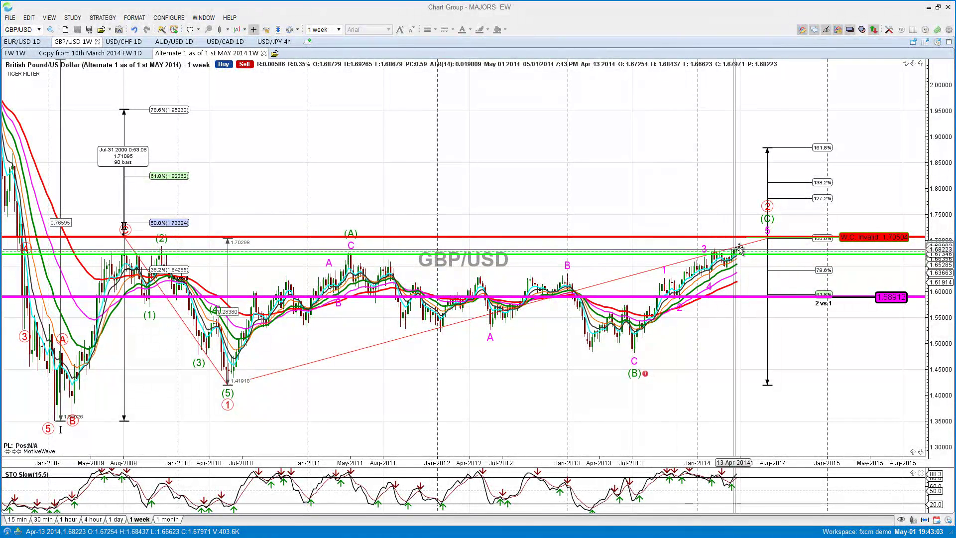
drag(748, 378, 748, 383)
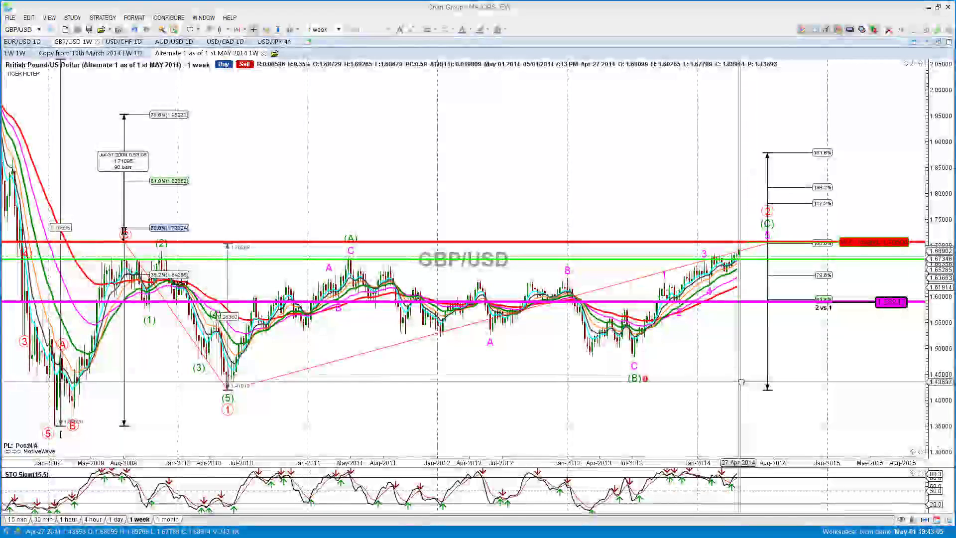
Enlarge the weekly chart's price scale and inspect the rise from the 2010 low against the red invalidation line.
drag(929, 191, 930, 221)
drag(660, 214, 650, 154)
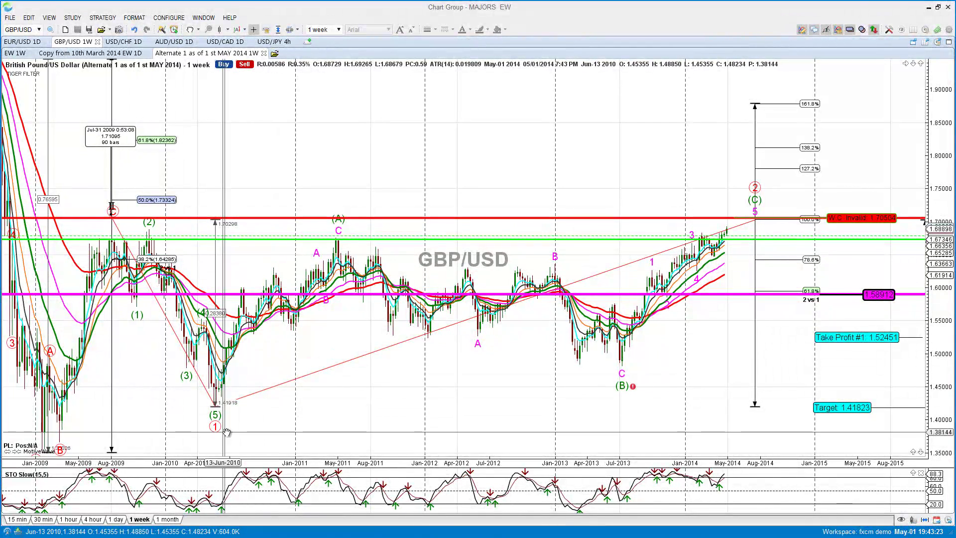
drag(733, 232, 729, 227)
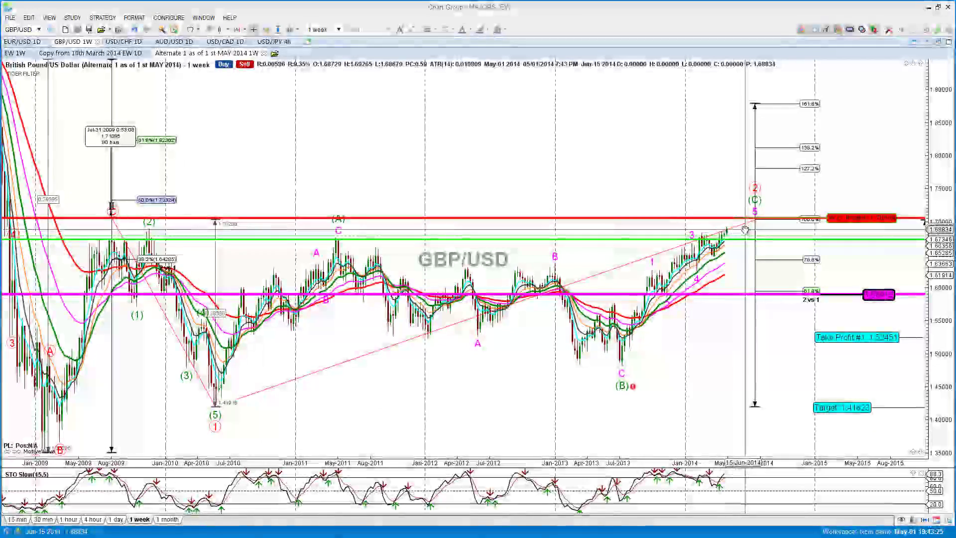
drag(704, 175, 699, 169)
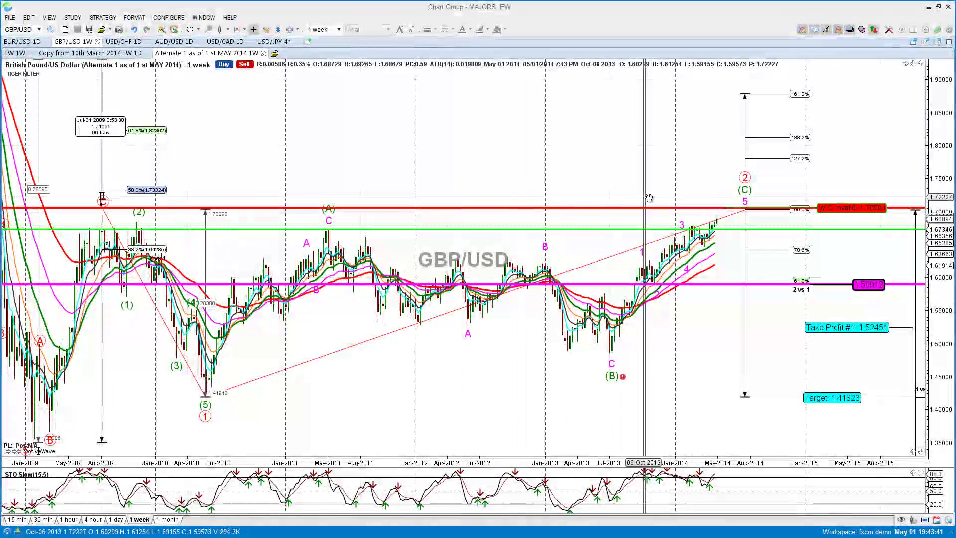
scroll(554, 179, up, 5)
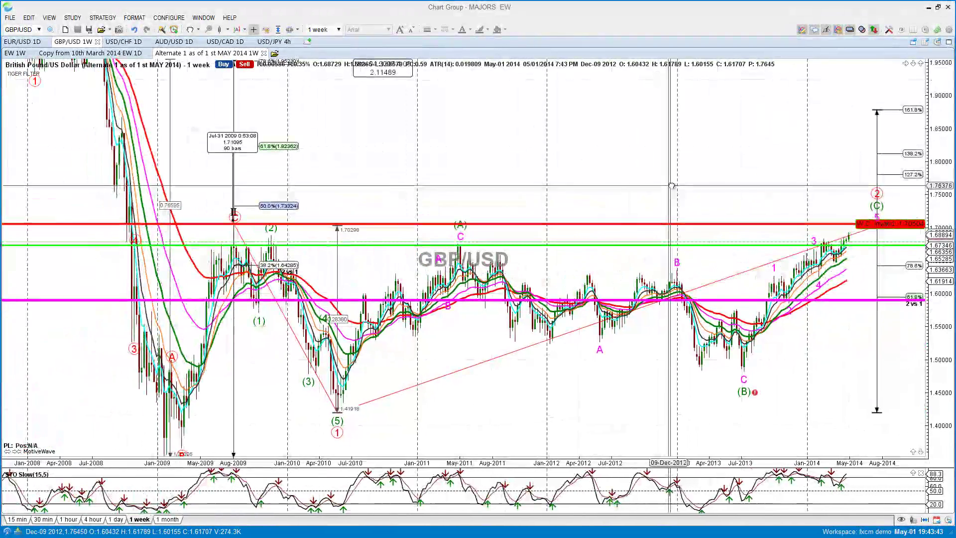
scroll(554, 179, down, 5)
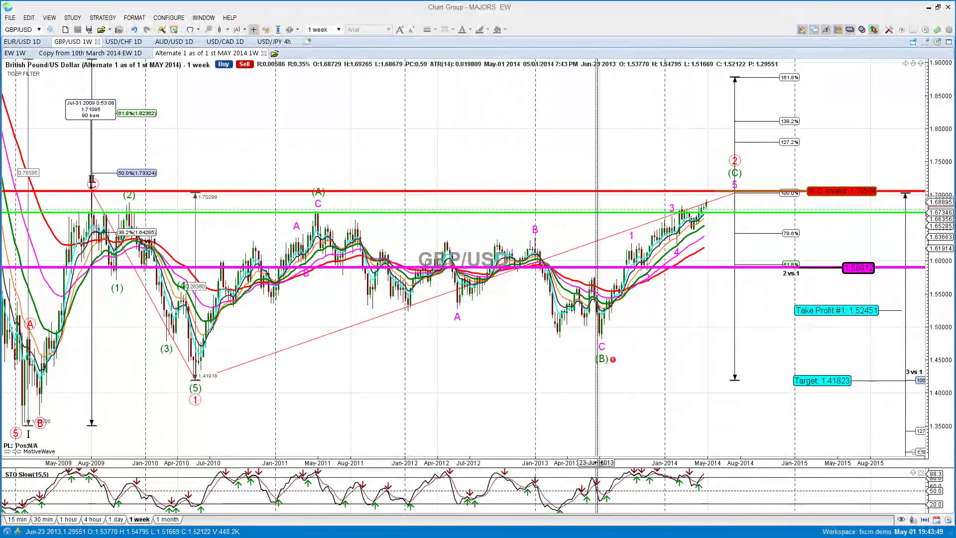
Examine the final five-wave advance into (C) of wave 2, its moving averages and the downside targets beyond it.
scroll(594, 453, up, 2)
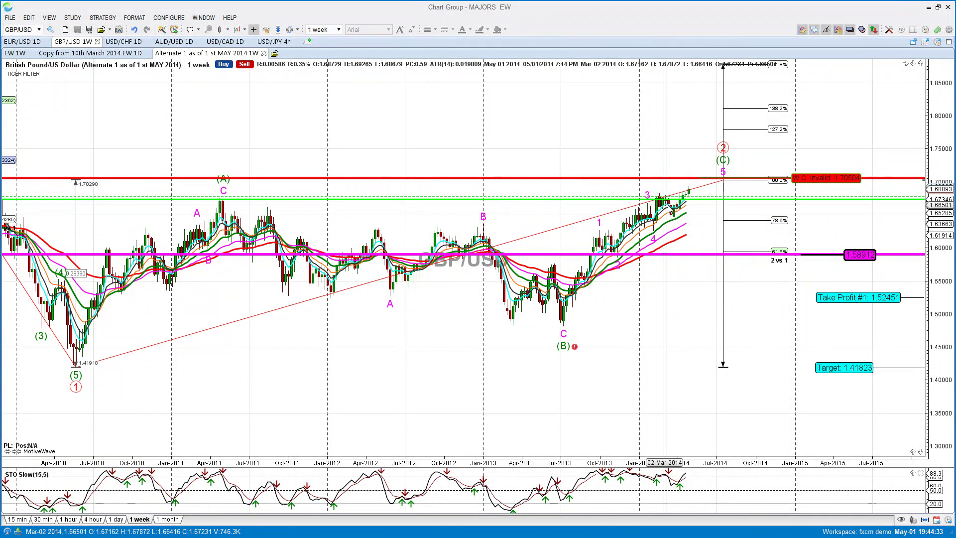
scroll(683, 226, up, 1)
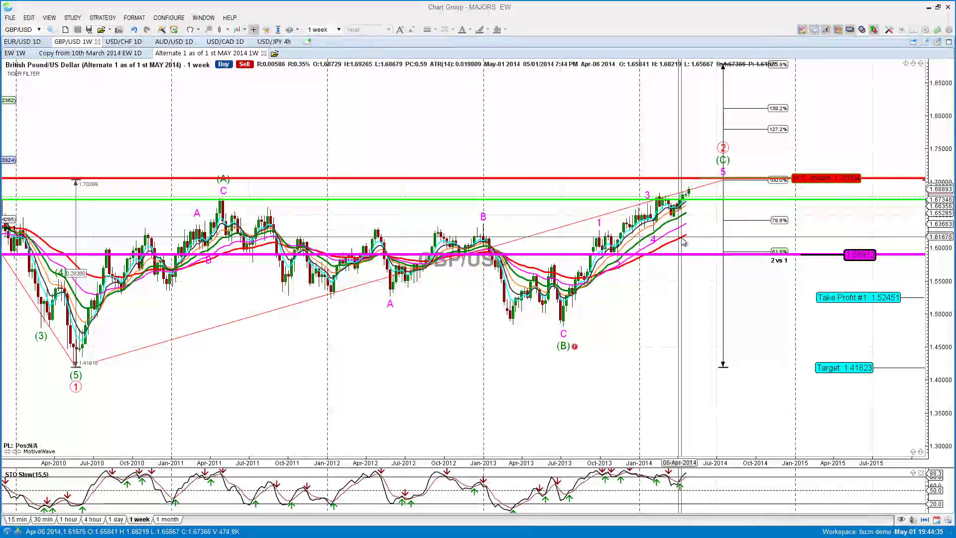
scroll(693, 347, up, 2)
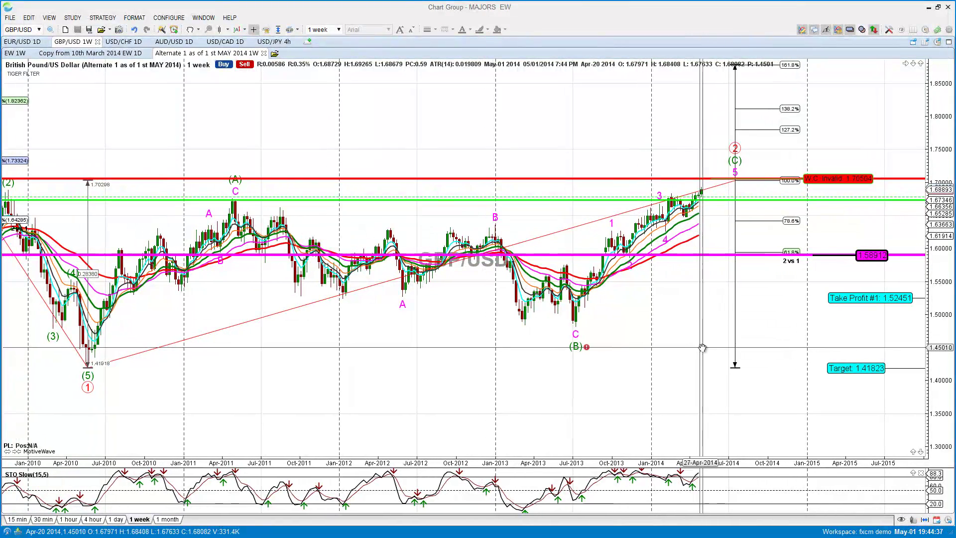
drag(625, 381, 590, 386)
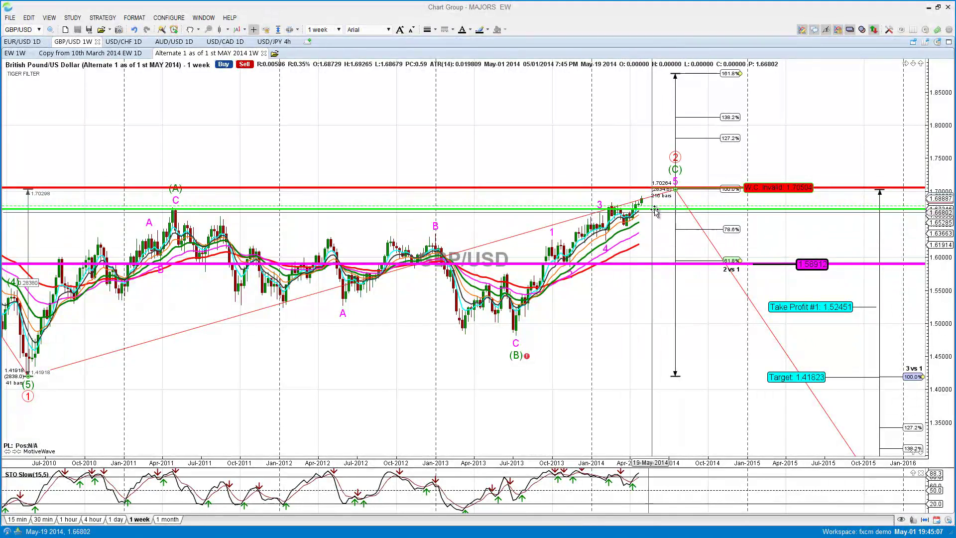
drag(596, 355, 636, 220)
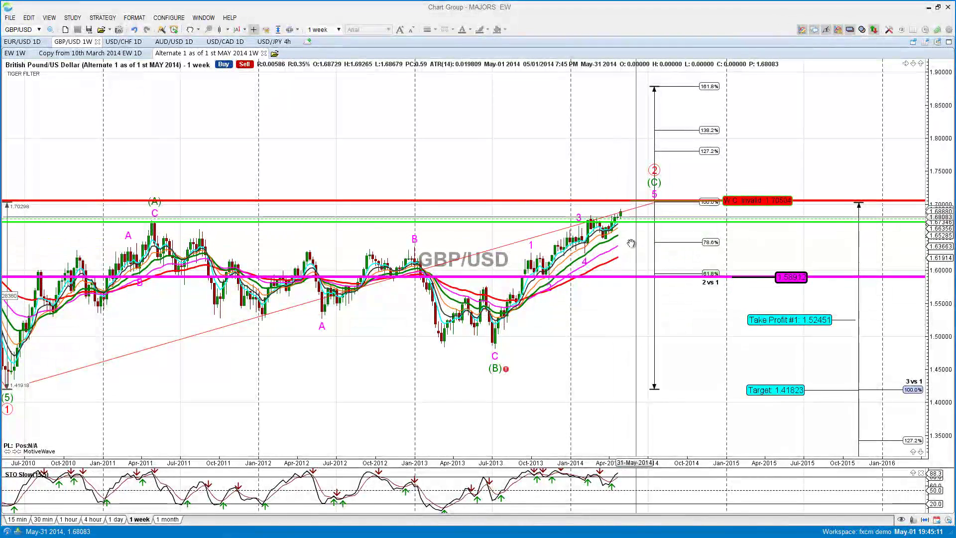
drag(618, 394, 611, 204)
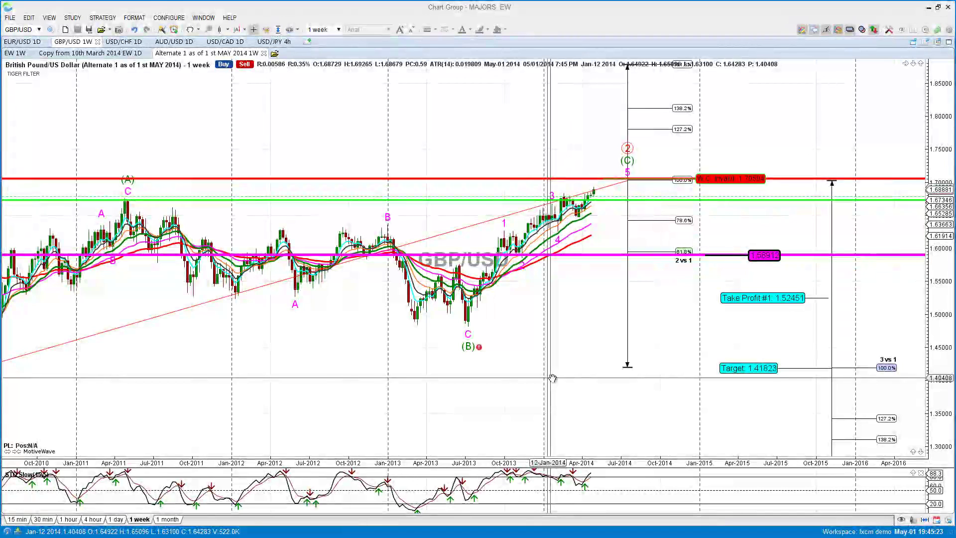
drag(556, 374, 431, 280)
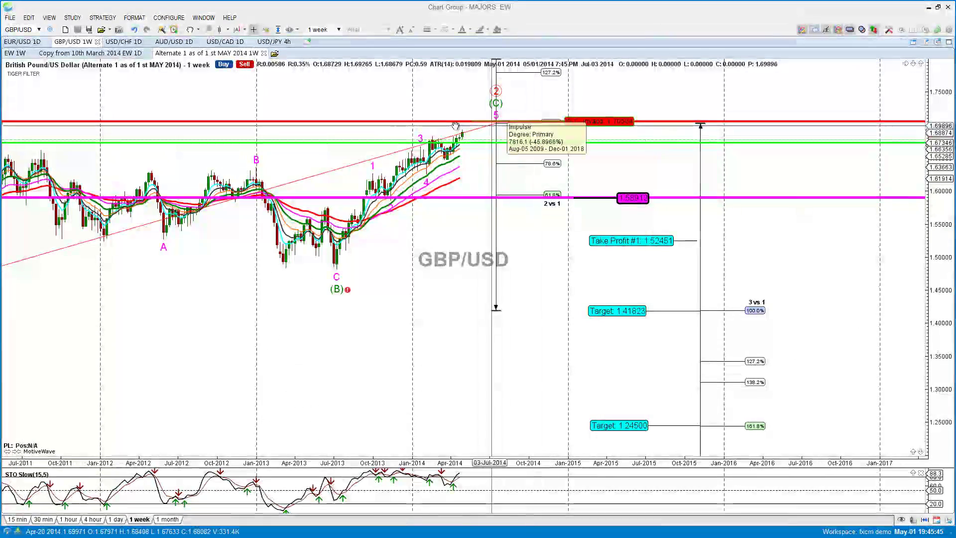
Compare the 2009 circled wave C high with the projected end of wave 2 near the 100.0% extension.
drag(278, 349, 395, 352)
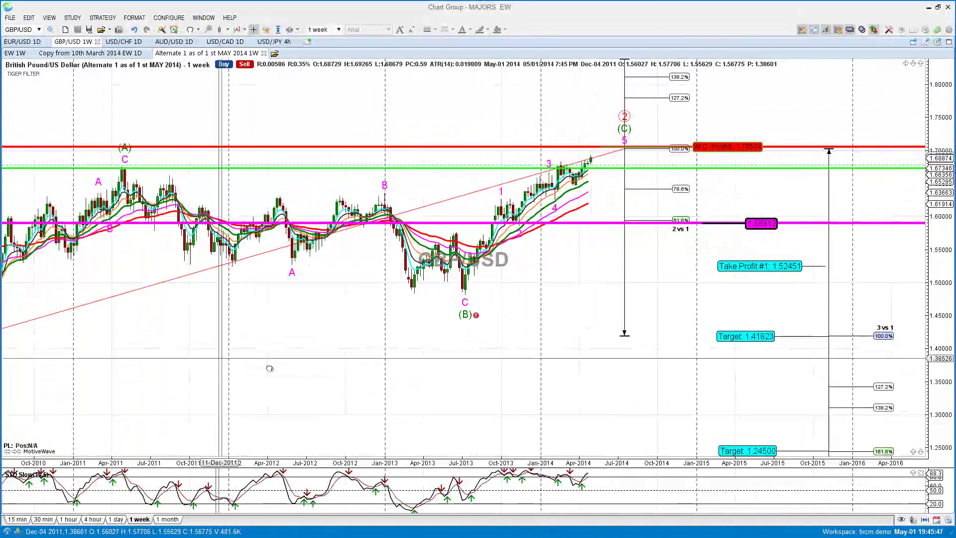
drag(225, 357, 380, 384)
drag(125, 214, 211, 223)
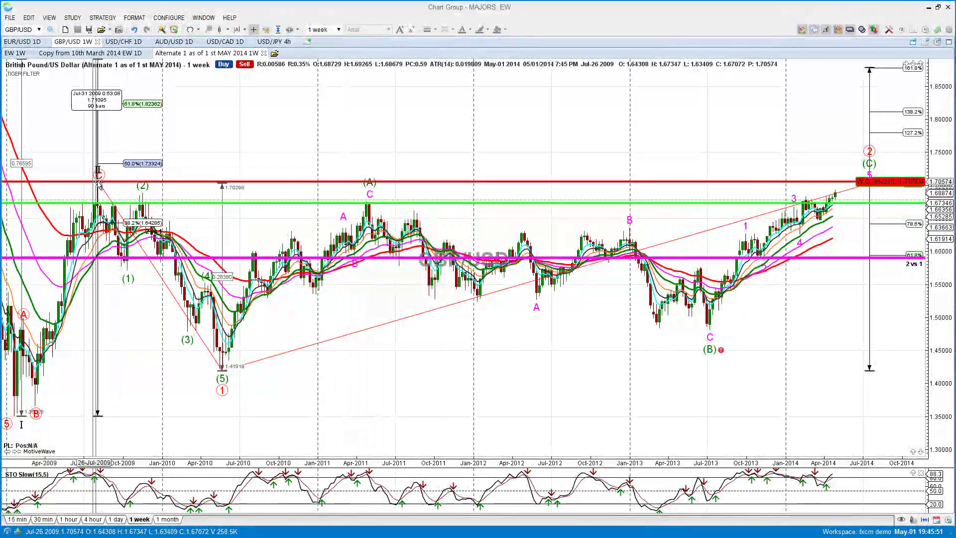
drag(440, 421, 270, 393)
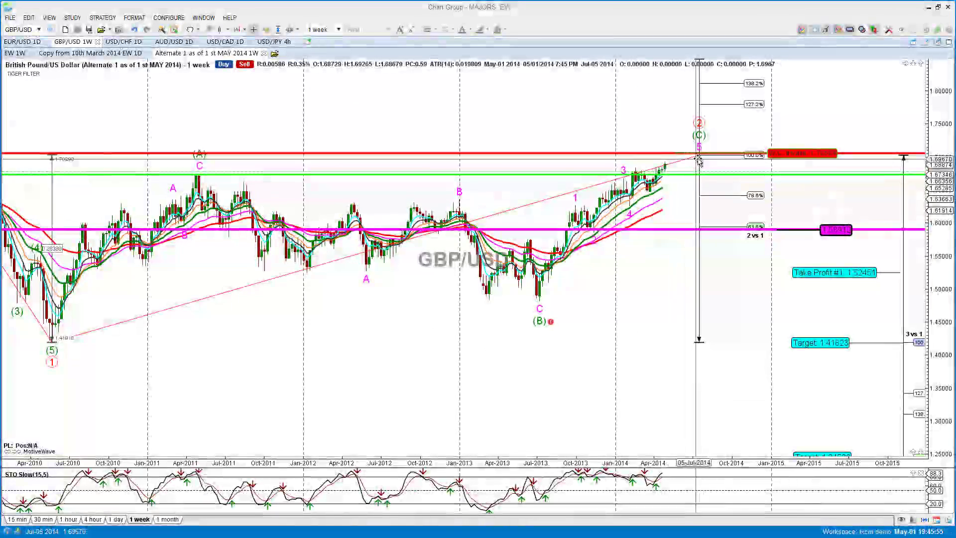
Inspect the projected wave 3 decline levels, from Take Profit #1 down to the 1.24500 target, and the wave 2 label.
drag(624, 315, 495, 313)
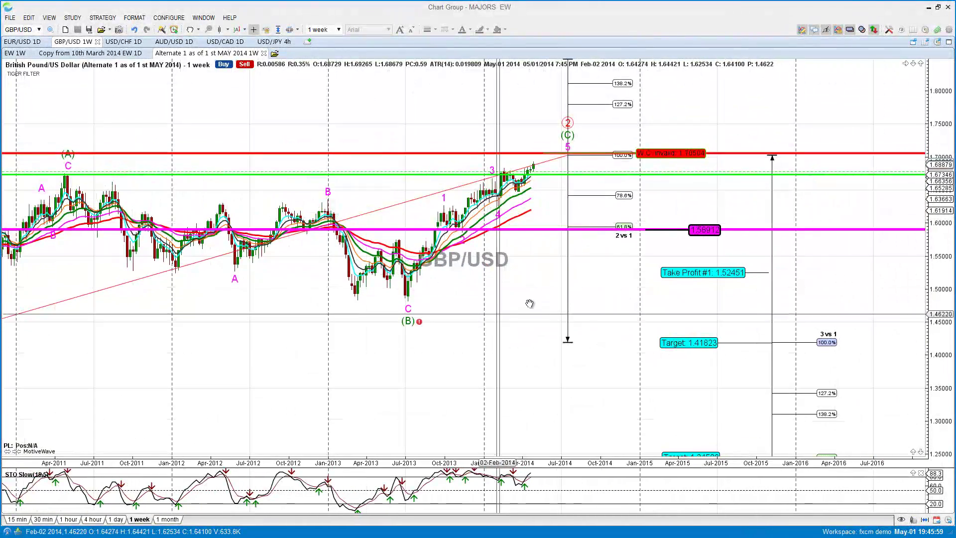
drag(578, 326, 499, 329)
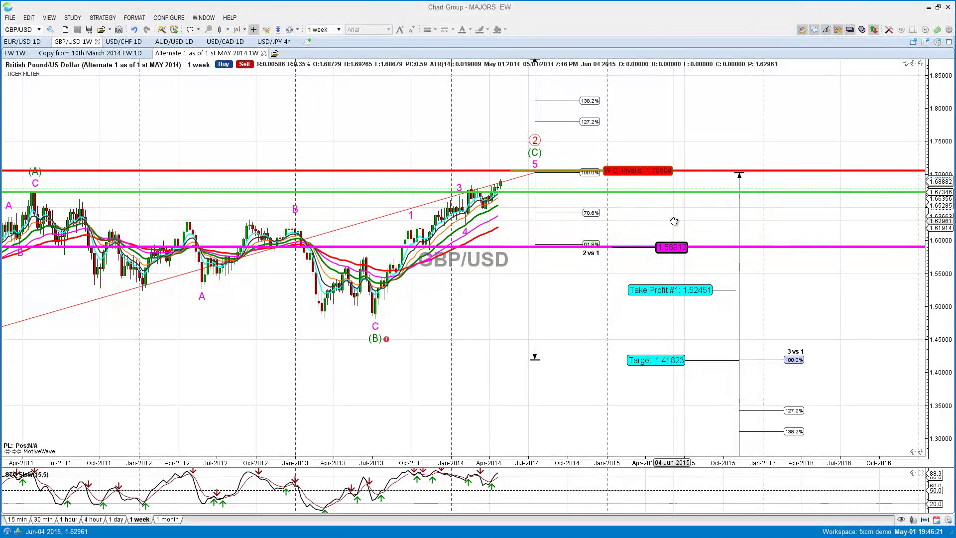
drag(622, 335, 565, 273)
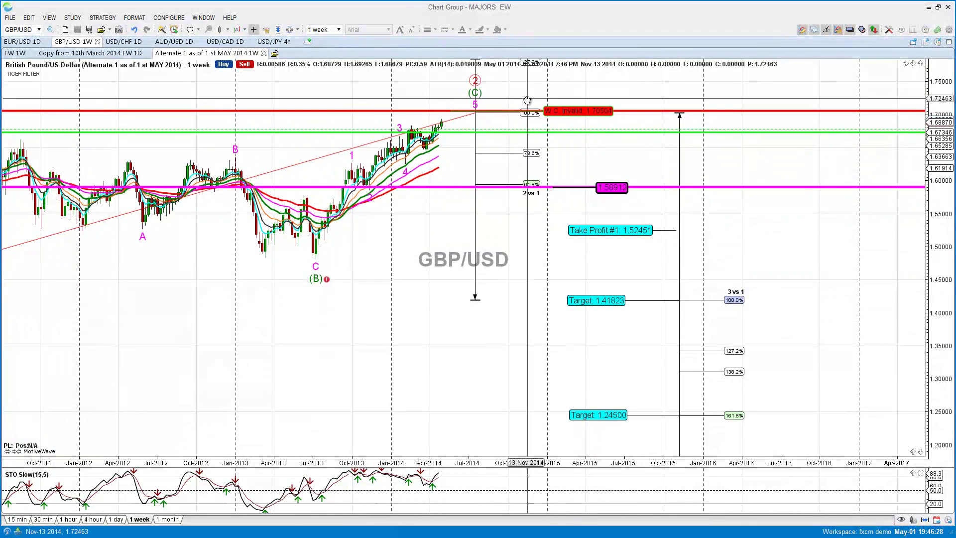
click(476, 81)
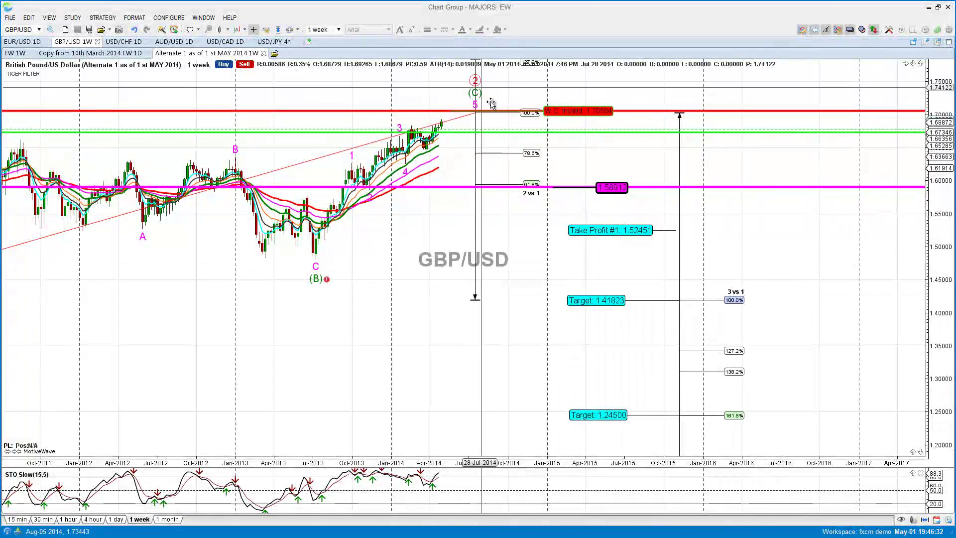
Check the full wave 1 and 2 structure again, from the 2009 high to the 2014 price near the invalidation line.
drag(394, 374, 494, 373)
scroll(495, 373, up, 5)
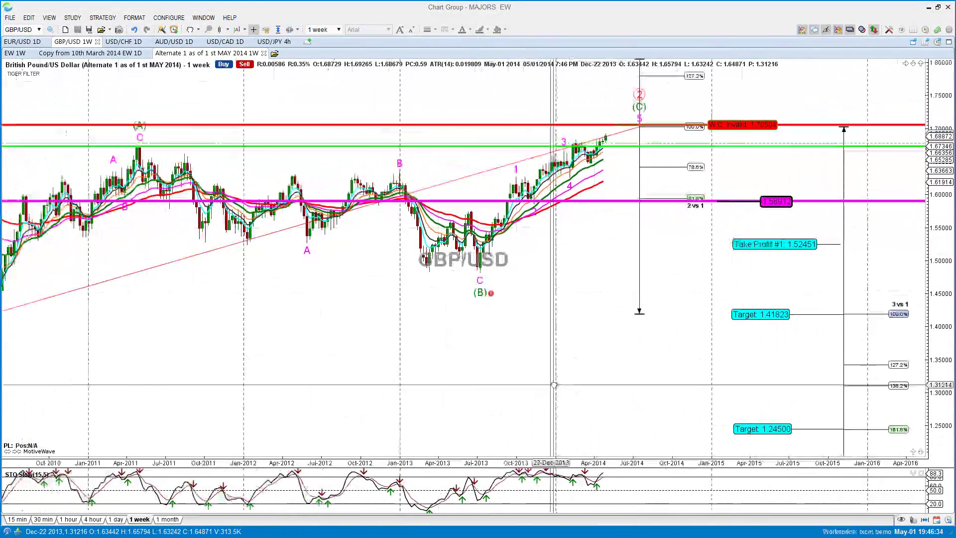
scroll(432, 383, up, 4)
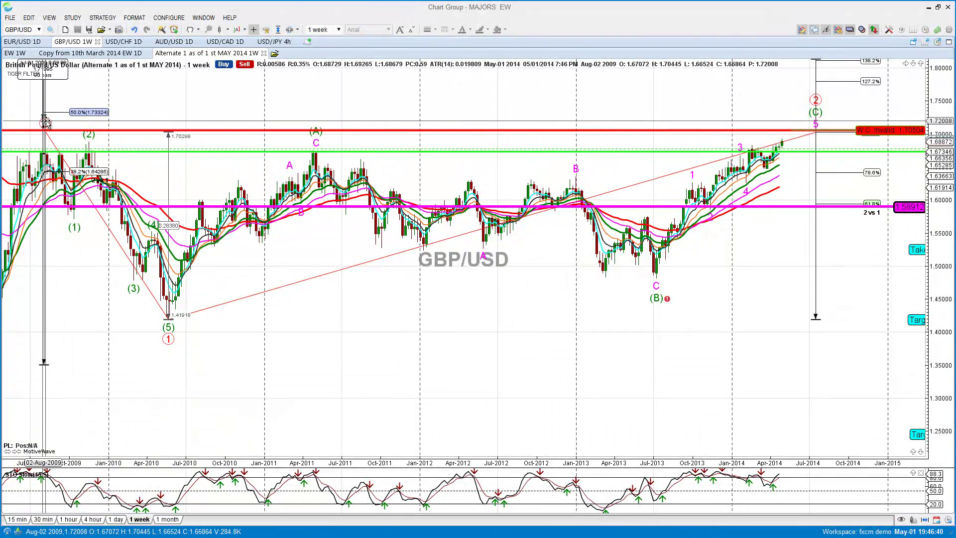
mouse_move(44, 121)
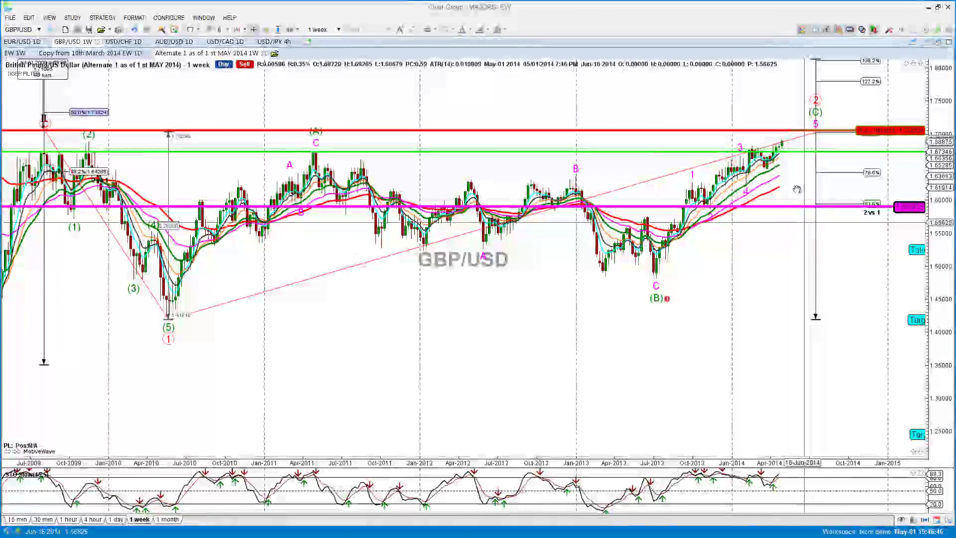
Examine the projected wave 3 decline from the invalidation line through Take Profit #1 to the 1.41823 and 1.24500 targets.
scroll(589, 328, down, 5)
scroll(588, 328, down, 4)
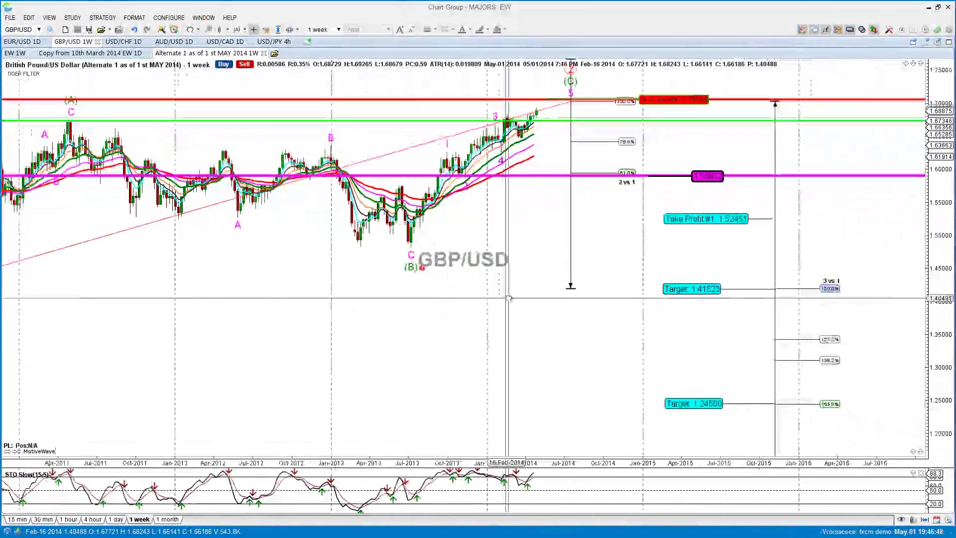
scroll(601, 86, down, 1)
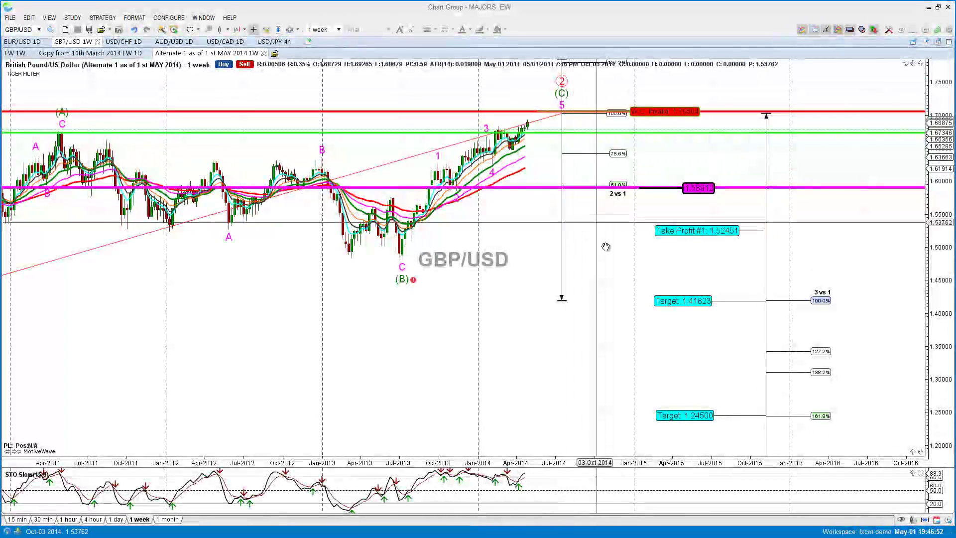
scroll(610, 279, down, 1)
drag(605, 287, 579, 292)
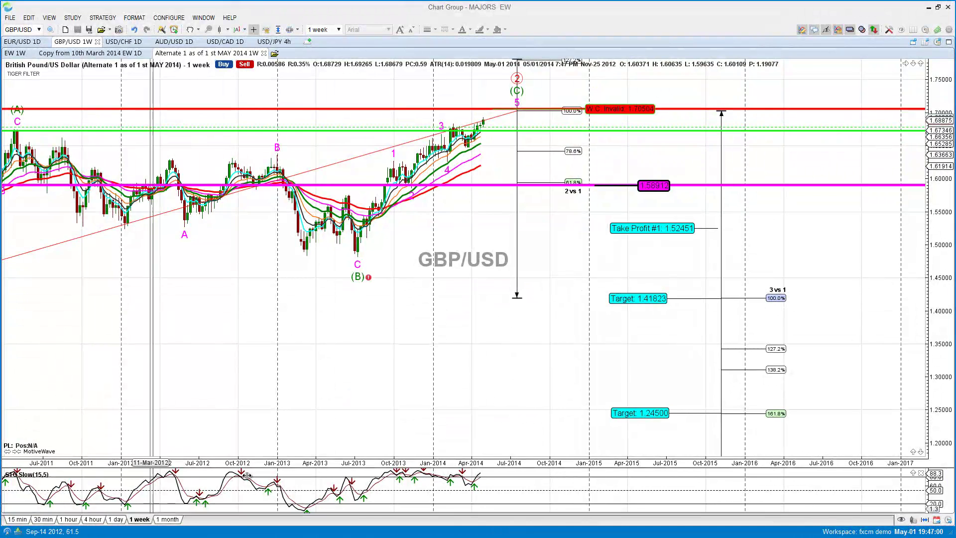
drag(351, 289, 348, 292)
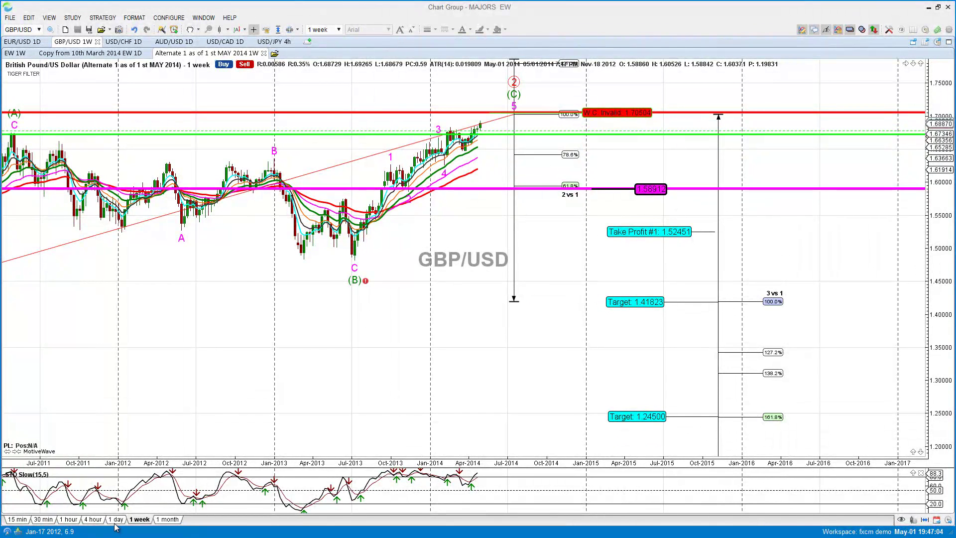
drag(330, 388, 277, 392)
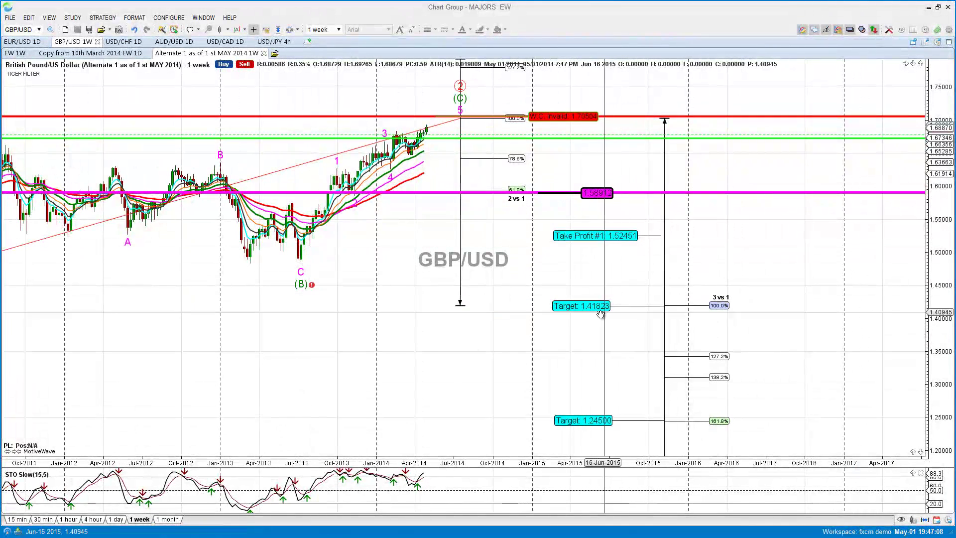
drag(540, 343, 527, 342)
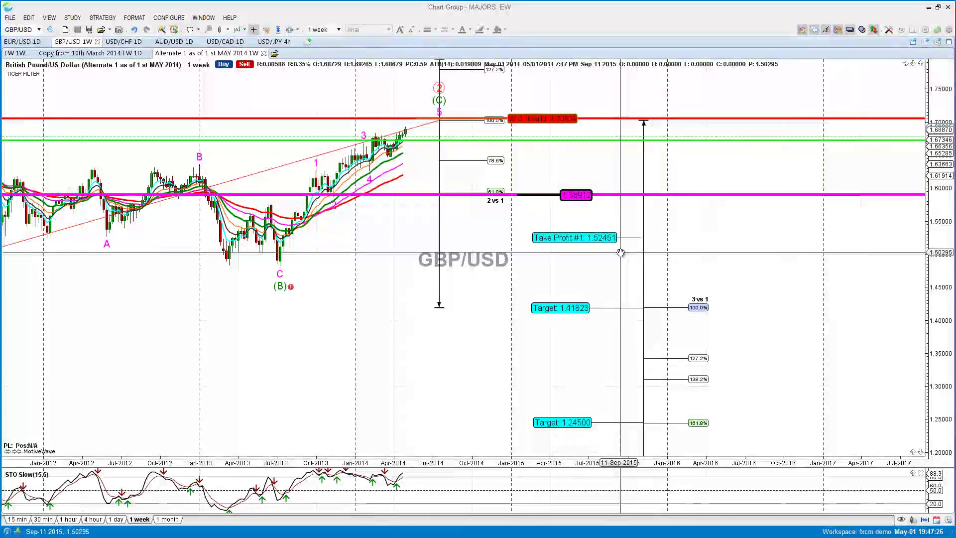
Measure the projected wave 3 drop from the 100.0% level of wave 2 to the 1.41823 target and on to the 1.24500 target.
click(199, 30)
click(208, 91)
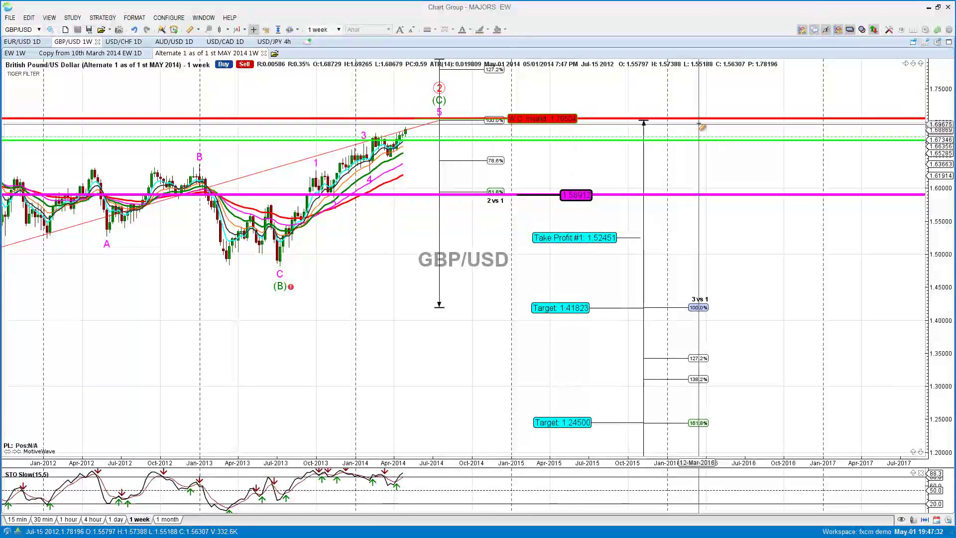
drag(699, 121, 698, 308)
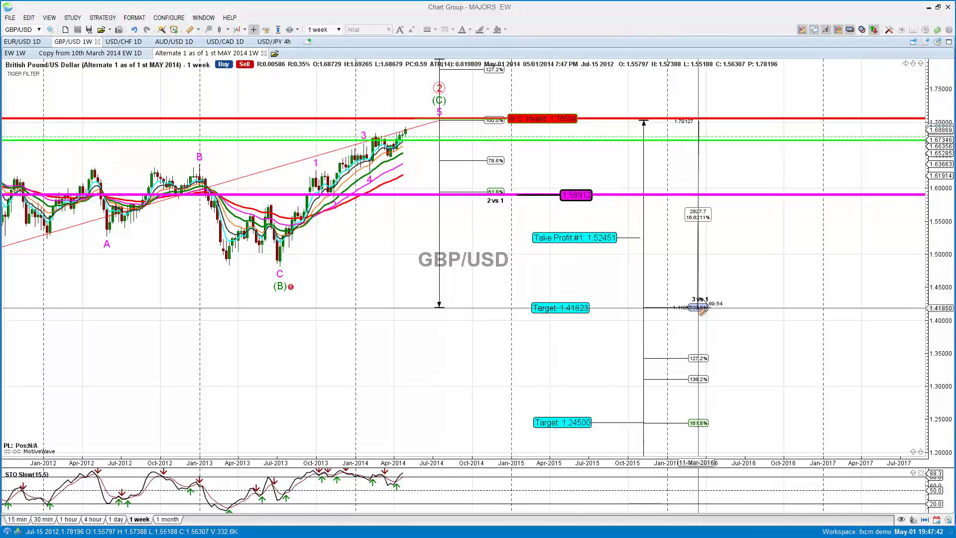
drag(700, 310, 701, 425)
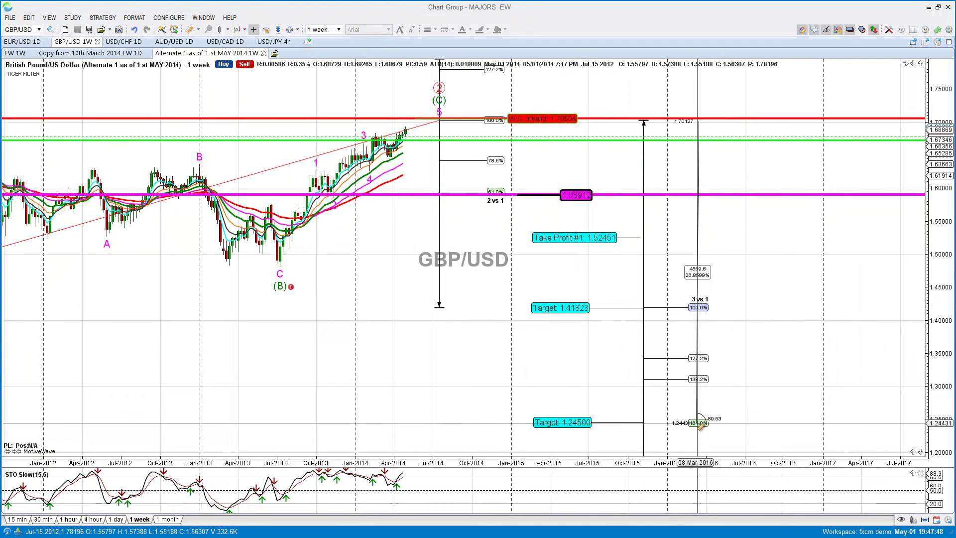
drag(700, 425, 700, 425)
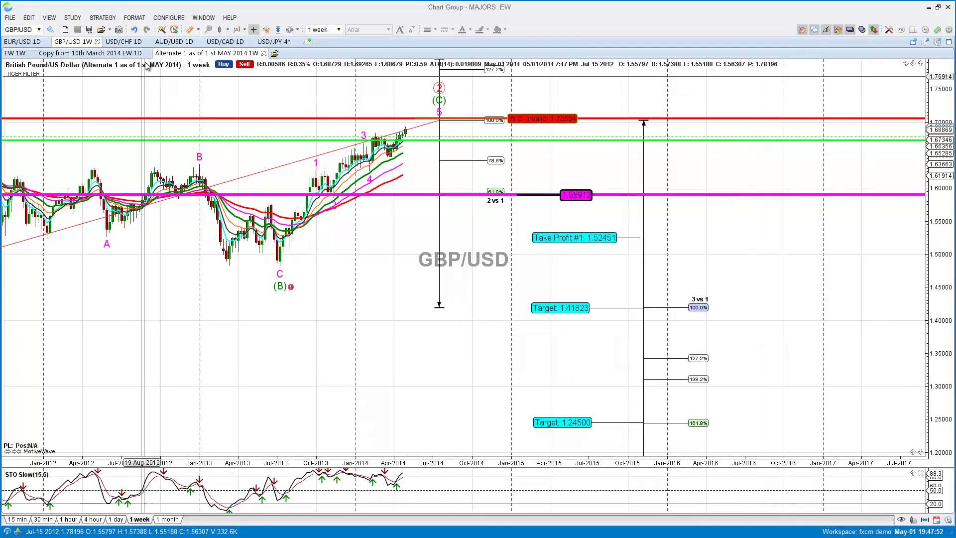
click(198, 30)
click(203, 50)
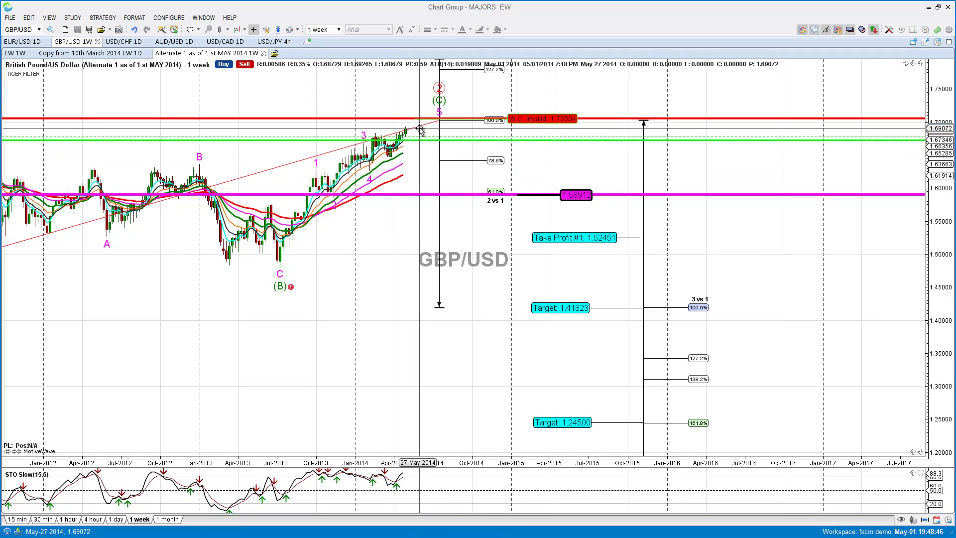
Inspect the latest weekly price against the wave 2 end, the invalidation line and the earlier (A)-(B)-(C) structure.
mouse_move(423, 124)
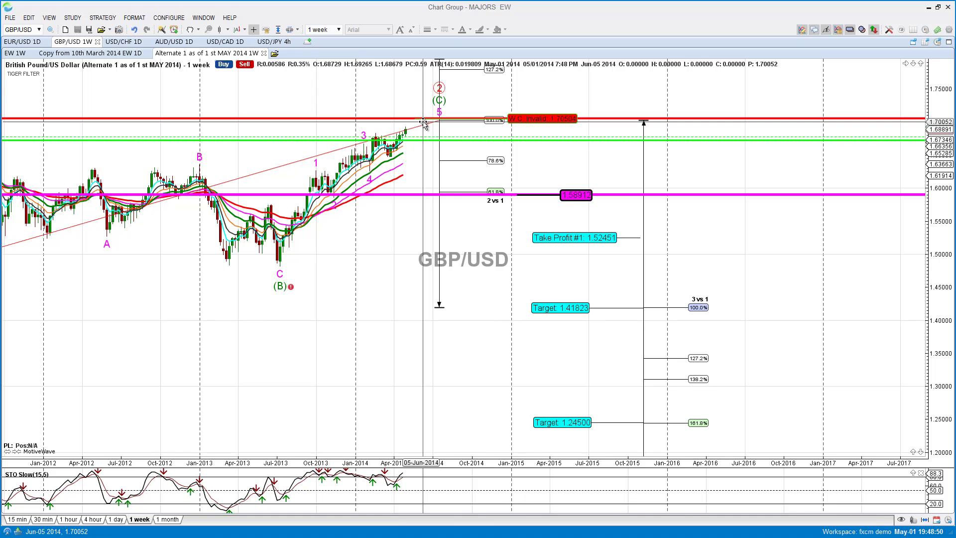
drag(464, 316, 477, 336)
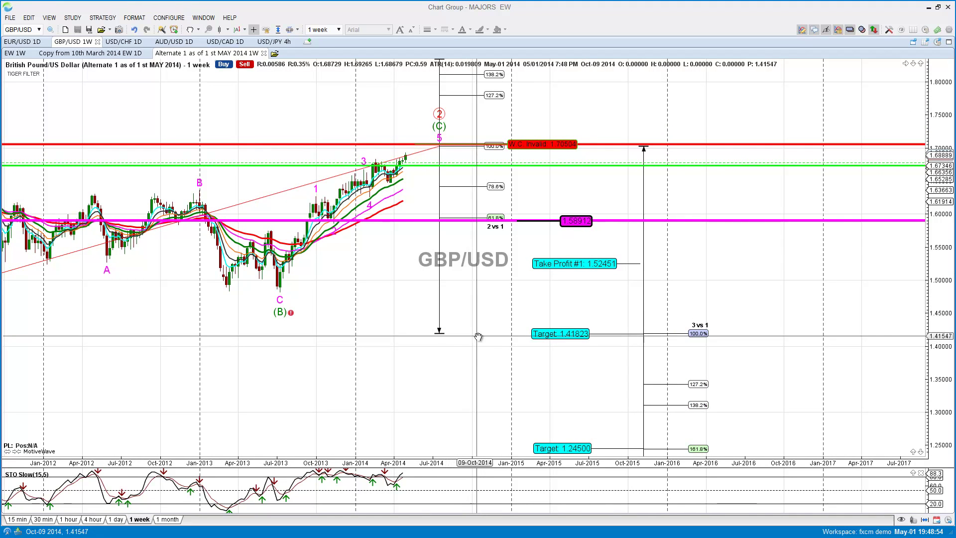
drag(381, 361, 399, 362)
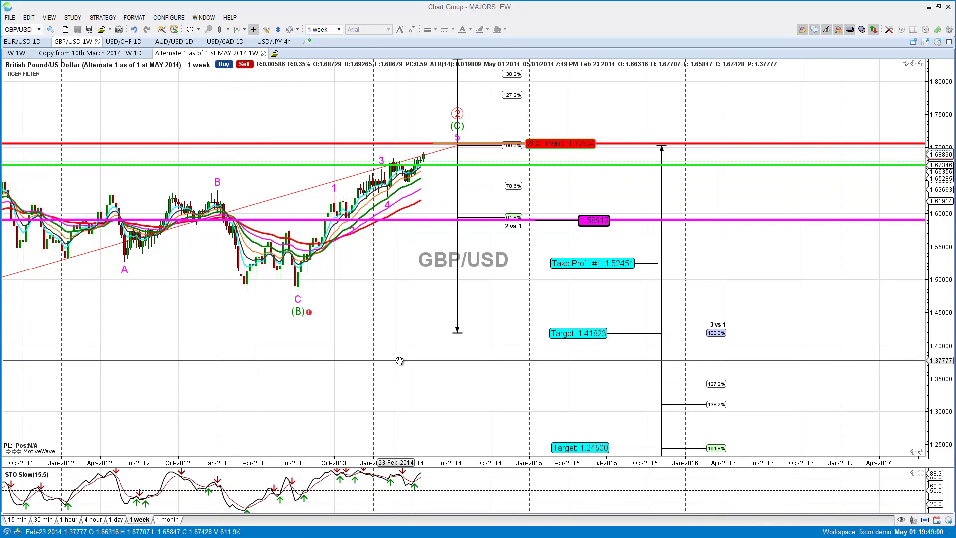
drag(399, 360, 434, 358)
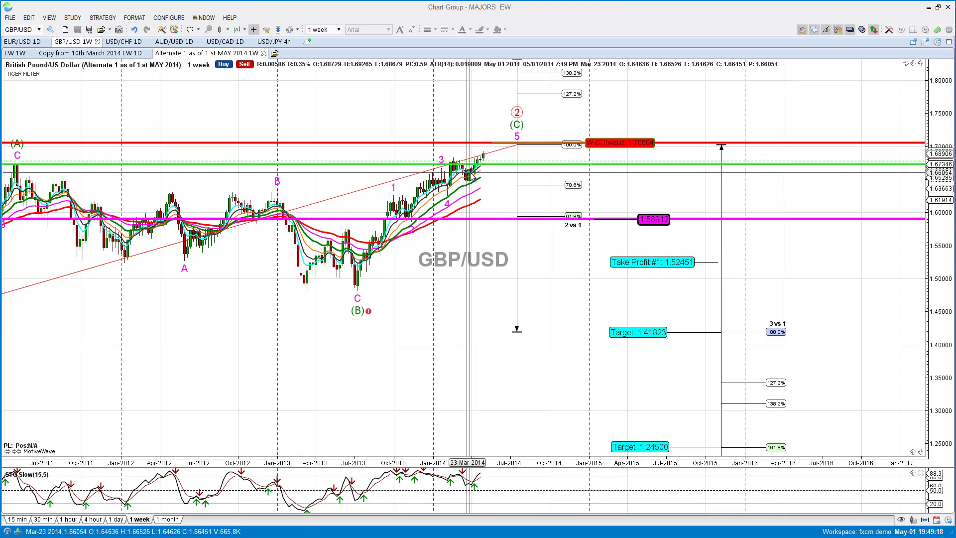
drag(495, 262, 521, 249)
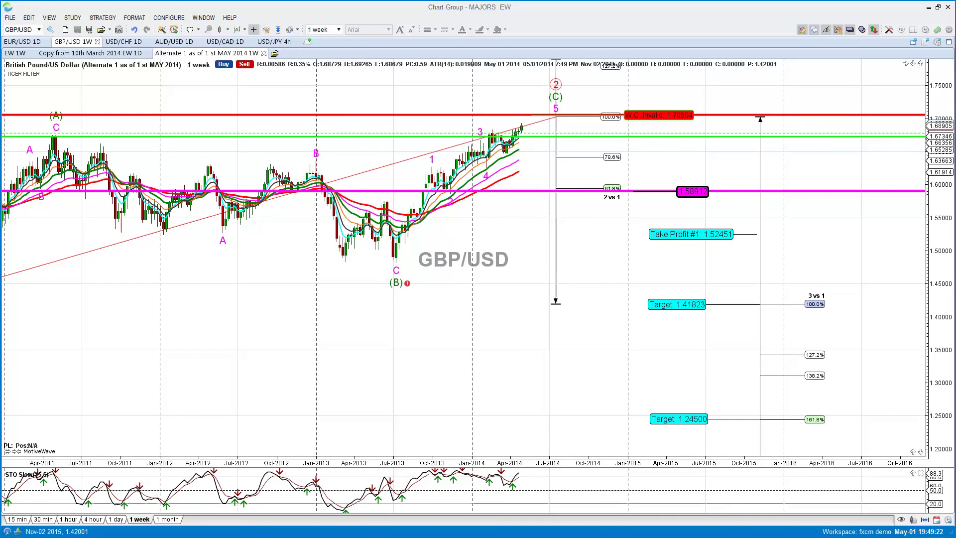